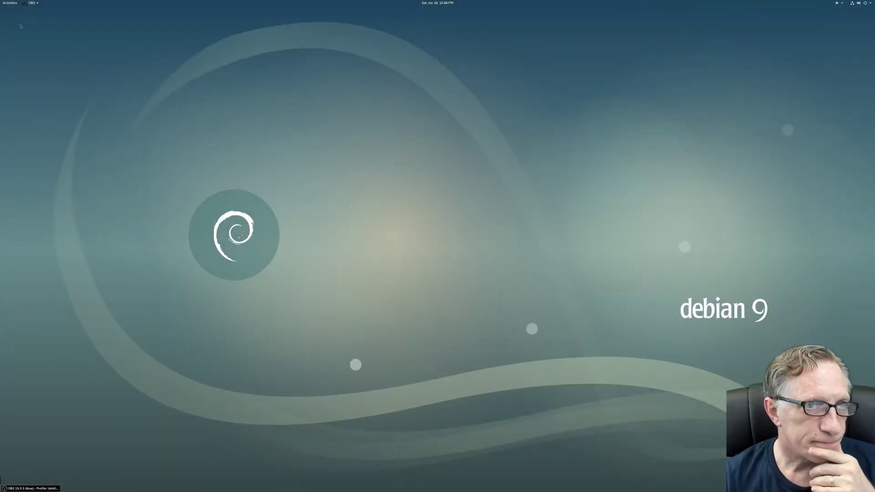
- Launch Firefox and open the Private Internet Access site from the bookmarks
click(10, 3)
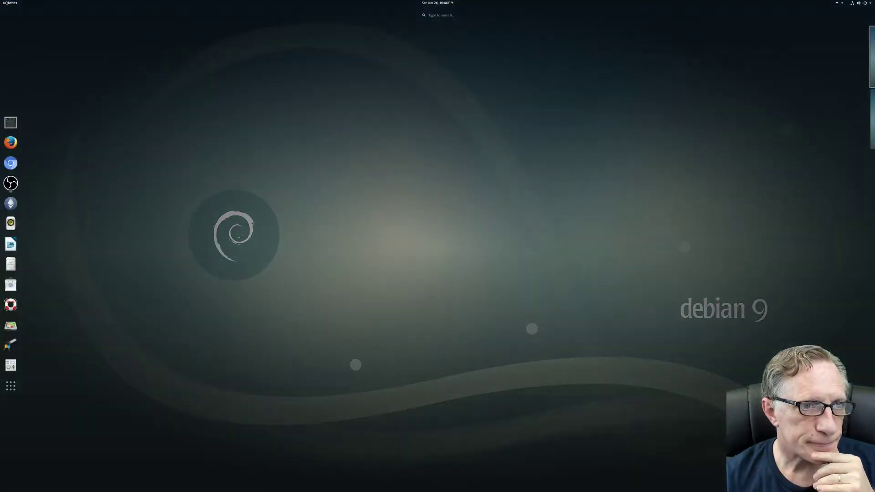
click(10, 142)
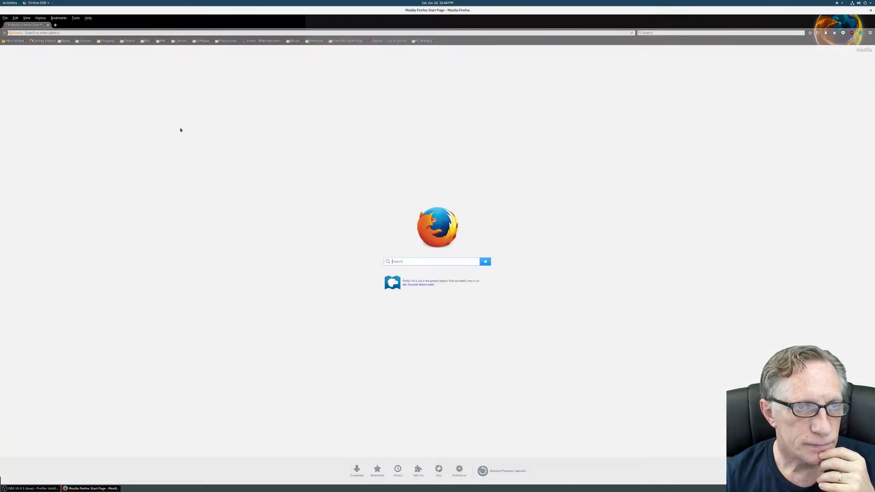
click(228, 41)
click(230, 62)
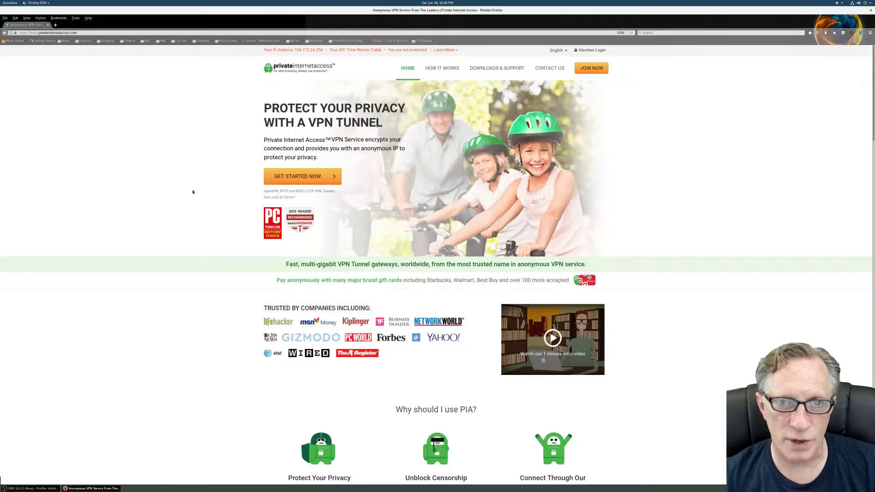
- Go to PIA's VPN pricing and sign-up page, then to its gift-card payment page
scroll(192, 191, down, 5)
scroll(192, 190, up, 5)
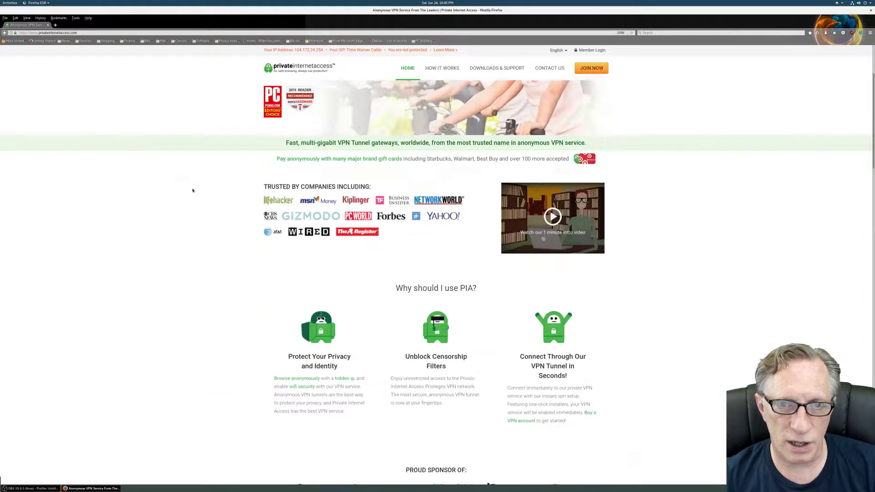
click(287, 175)
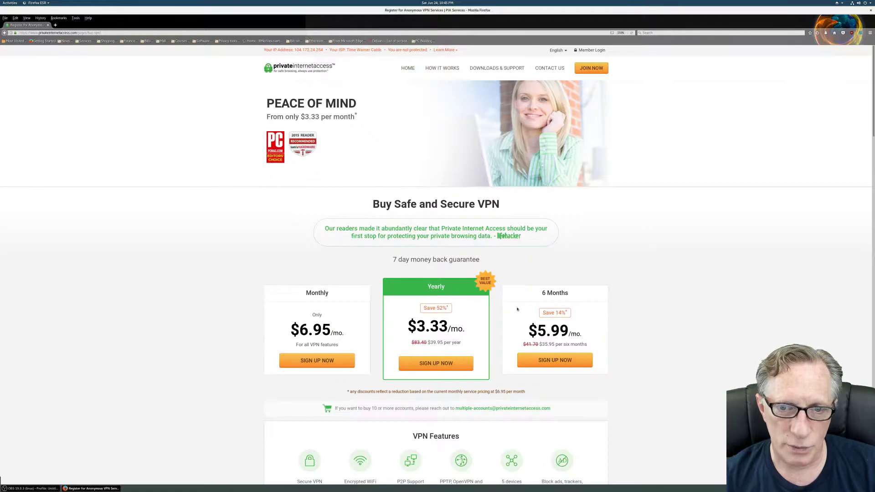
scroll(535, 314, down, 10)
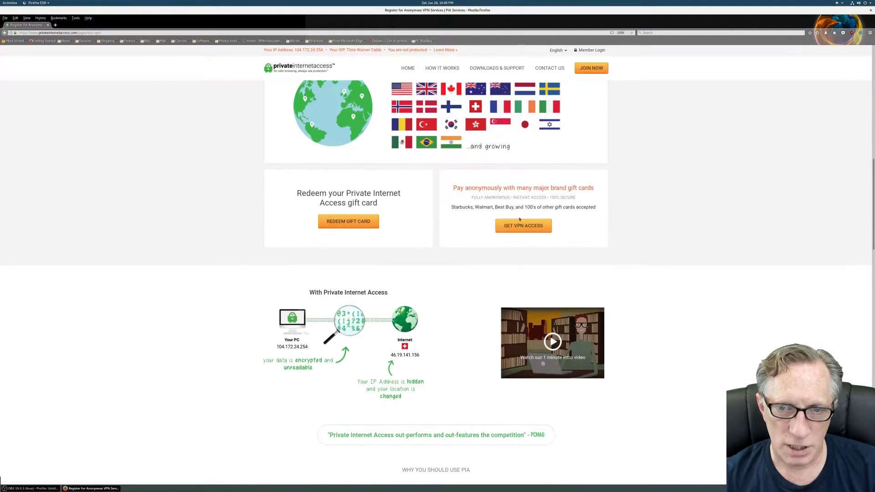
click(521, 229)
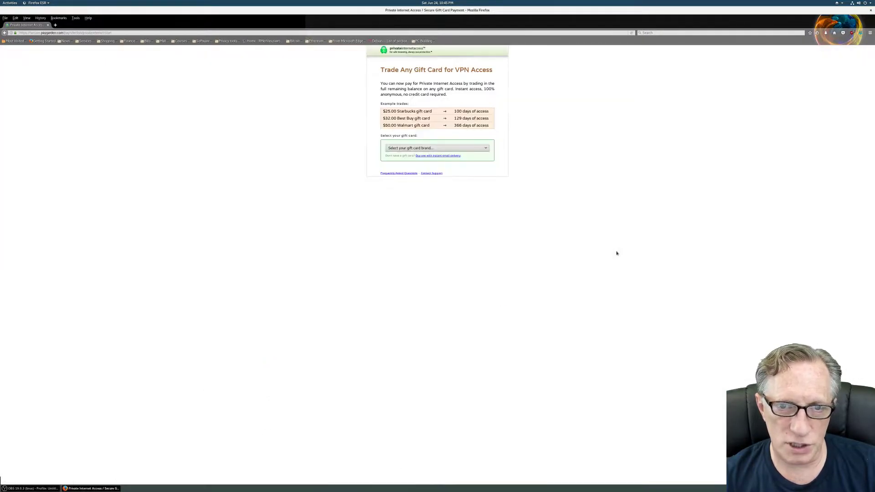
- View the list of accepted gift-card brands, then go back to the PIA sign-up page
click(485, 149)
scroll(486, 160, down, 2)
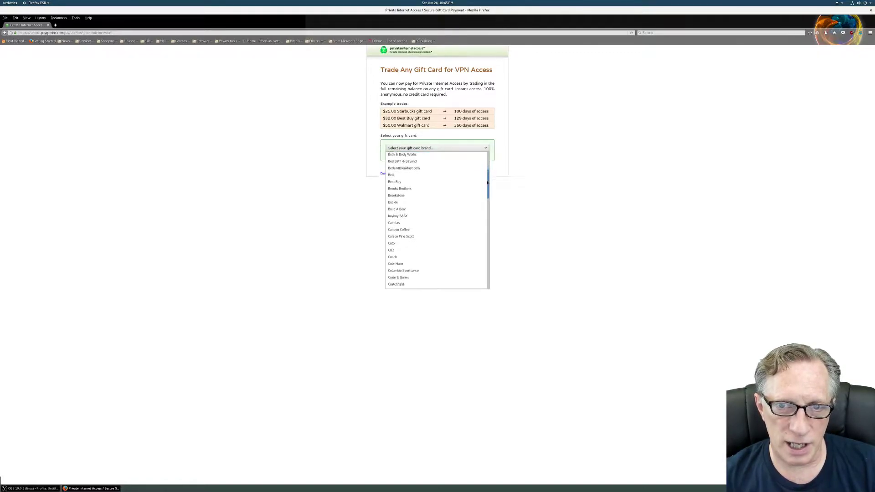
scroll(487, 162, up, 2)
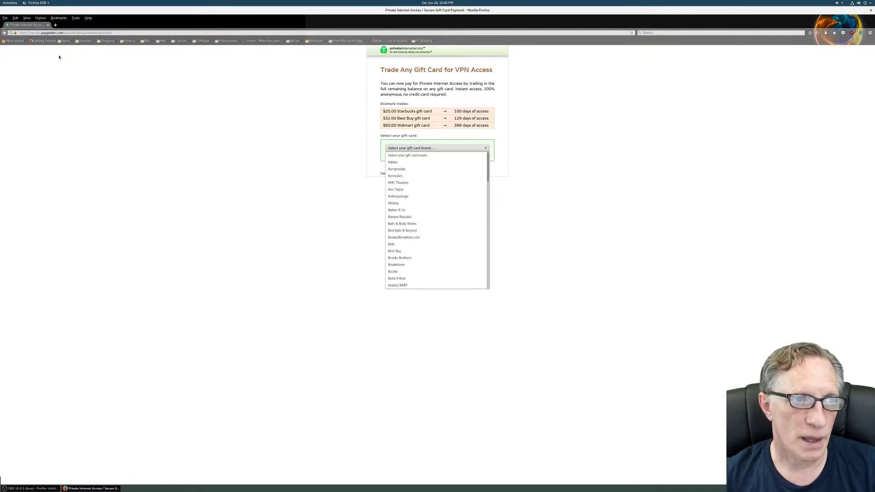
click(4, 33)
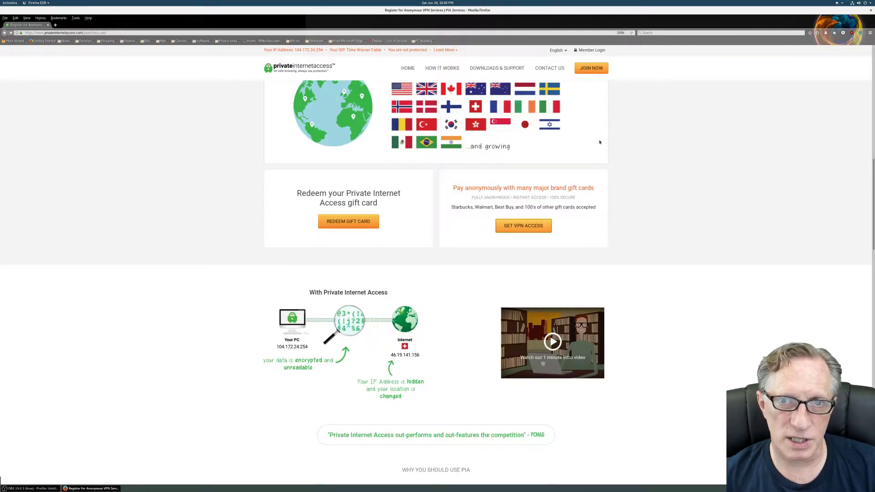
- Search PIA client support for 'debian' and scroll through the Debian OpenVPN setup guide
click(490, 70)
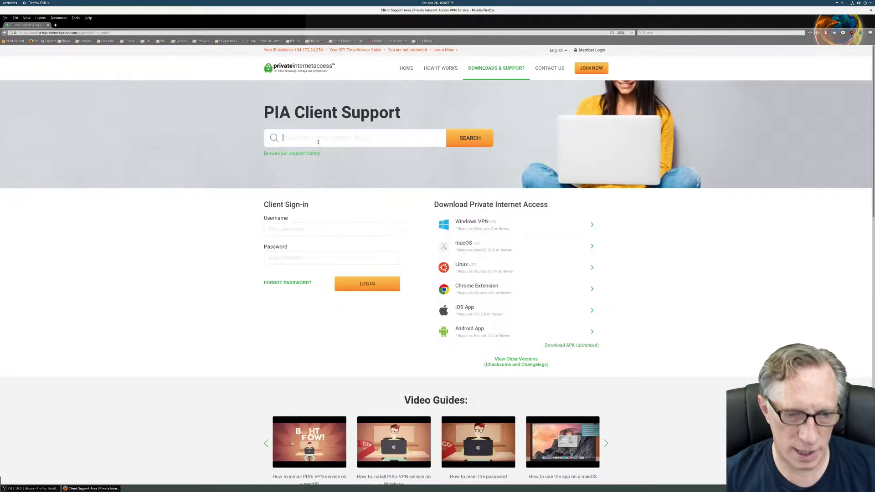
text(debi)
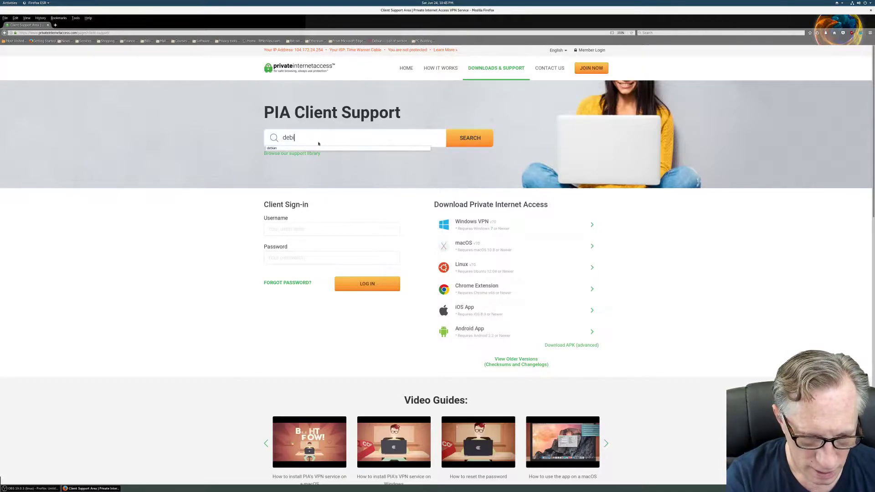
text(an)
key(Return)
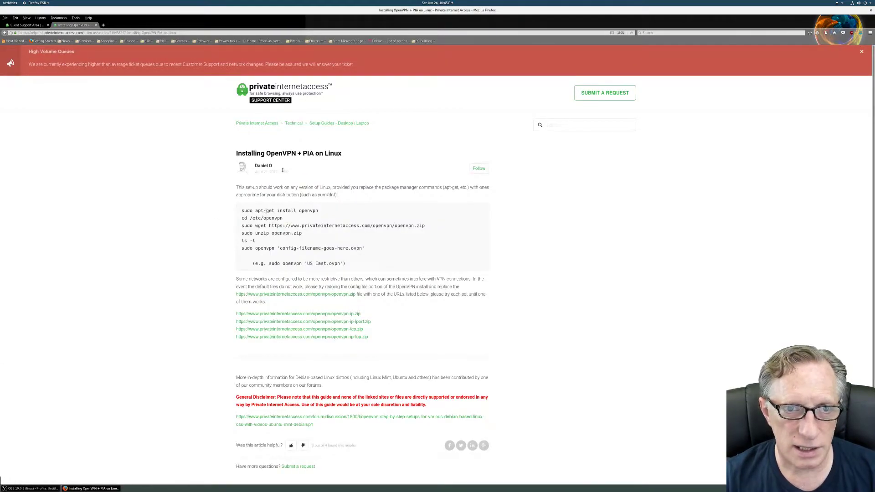
scroll(197, 265, down, 1)
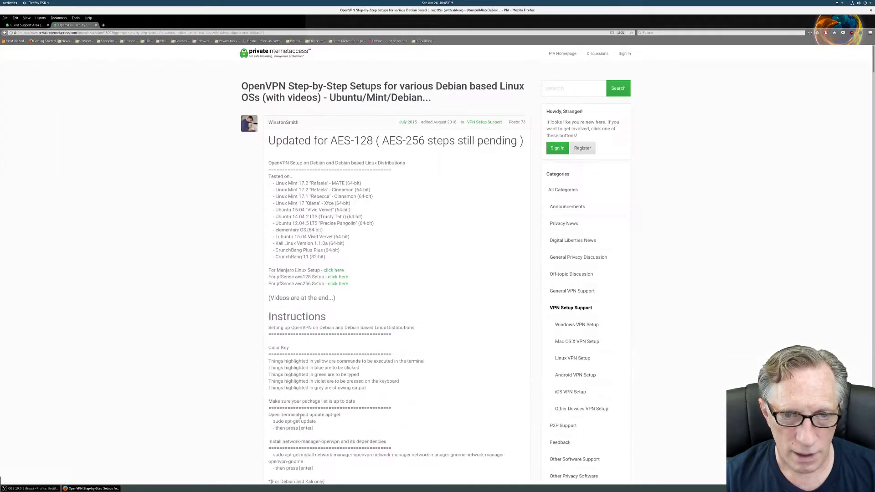
scroll(202, 336, down, 10)
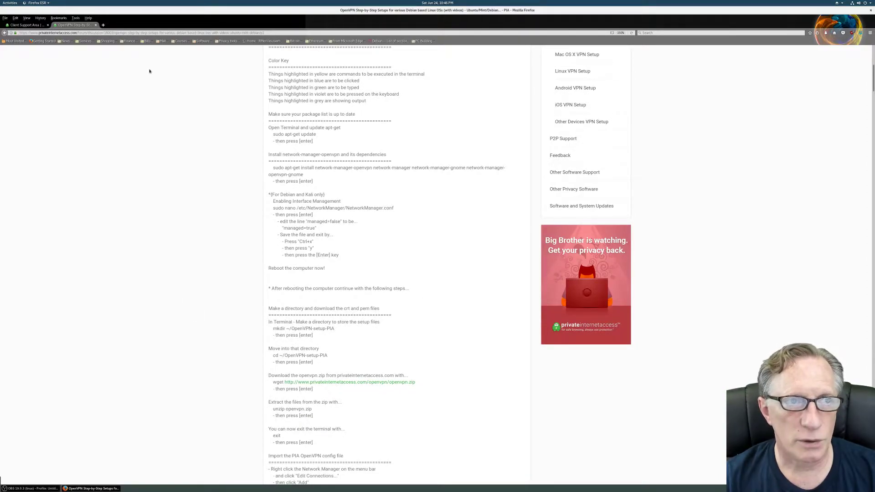
- Open a new Terminal window and move it lower on the screen
click(8, 5)
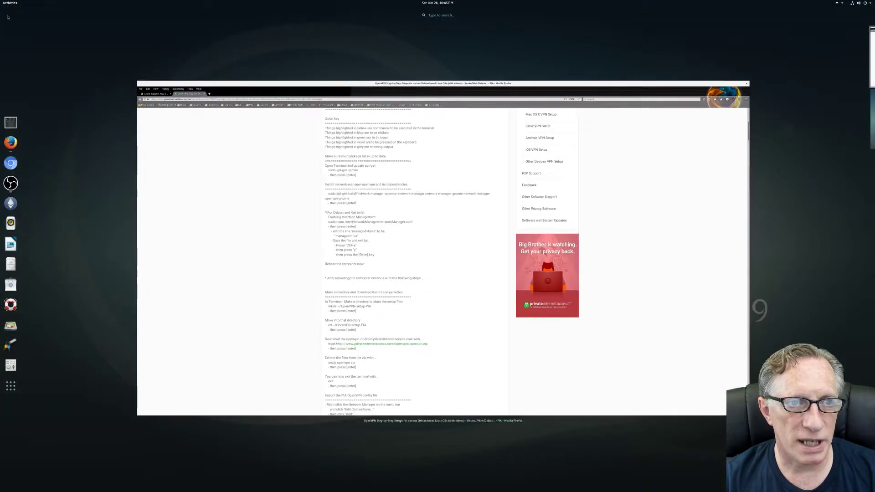
click(17, 122)
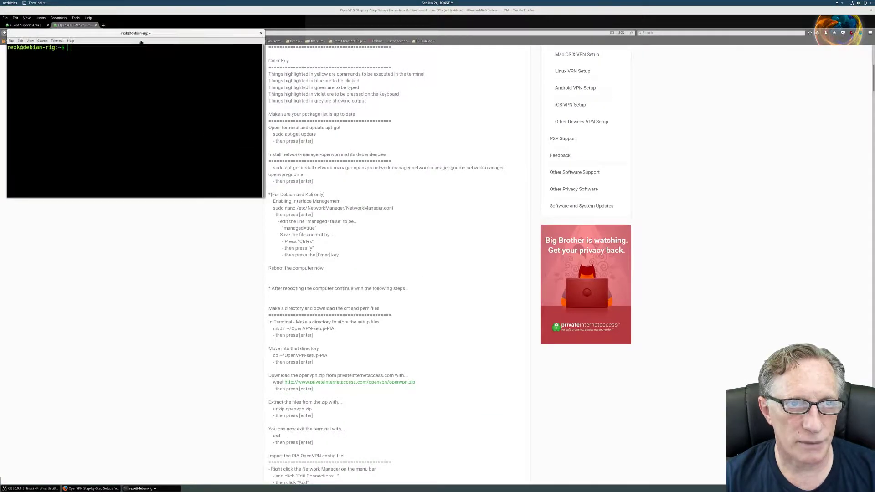
drag(141, 42, 148, 143)
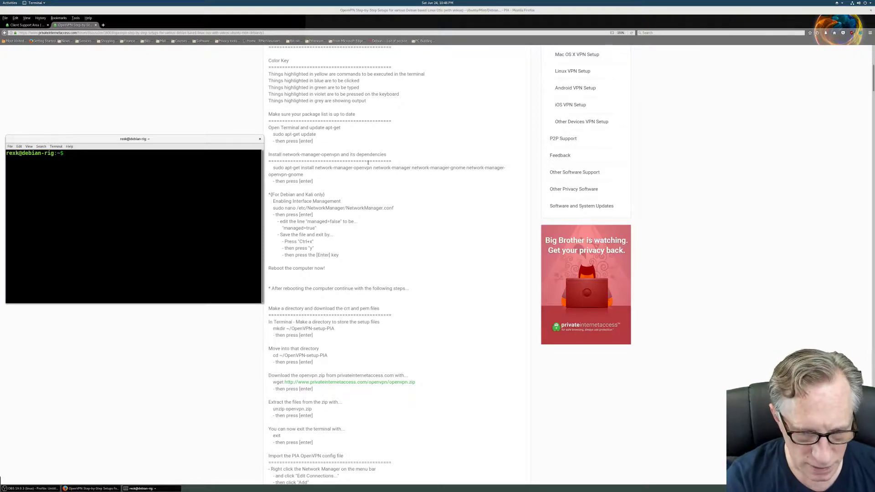
- Run 'sudo apt update' and enter the sudo password
text(sudo )
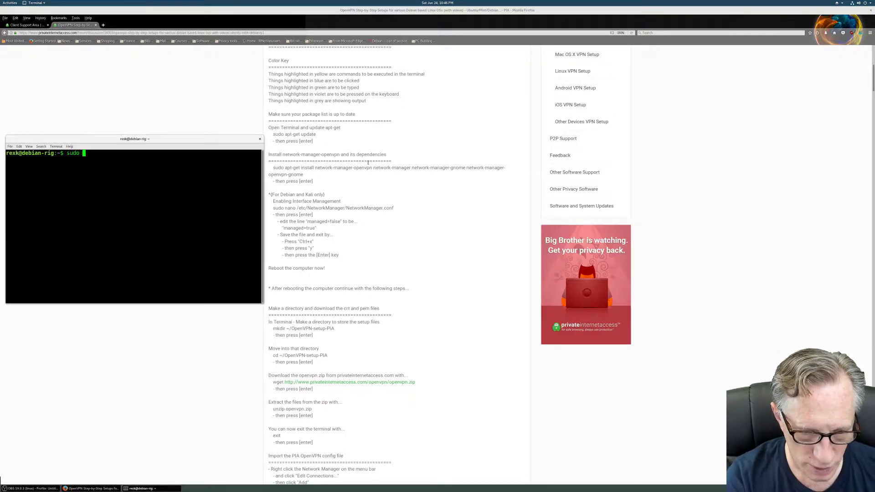
text(apt up)
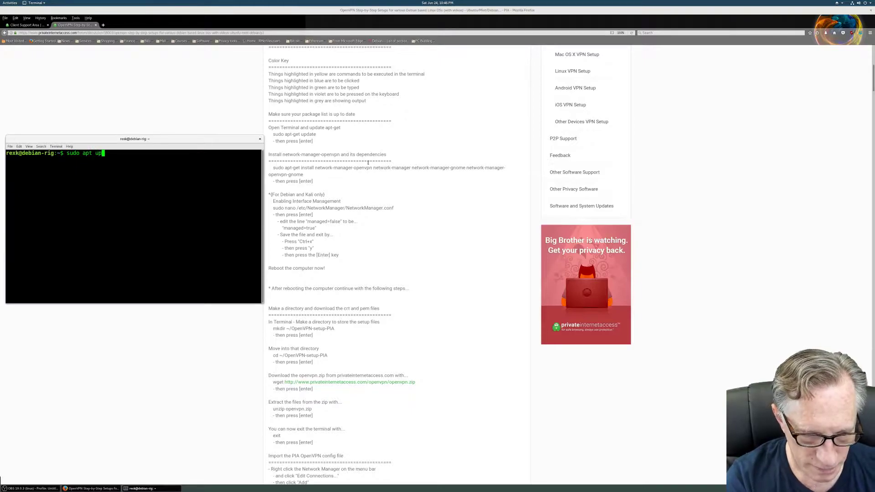
text(dat)
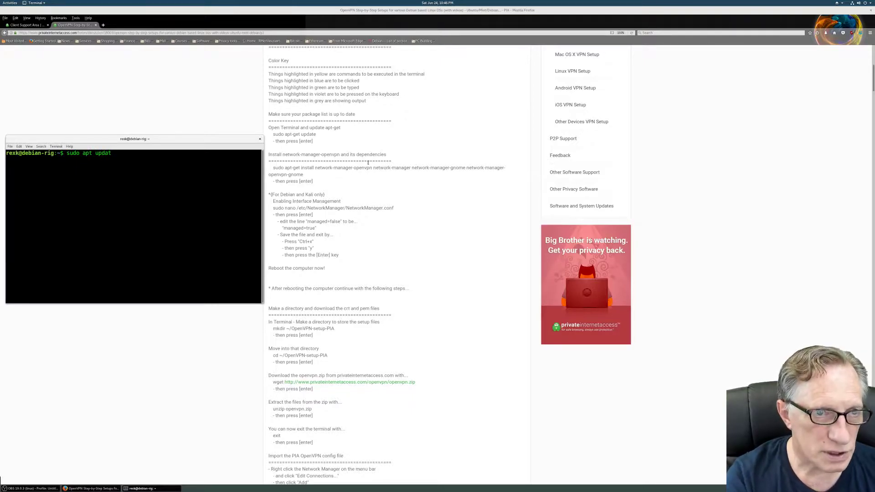
text(e)
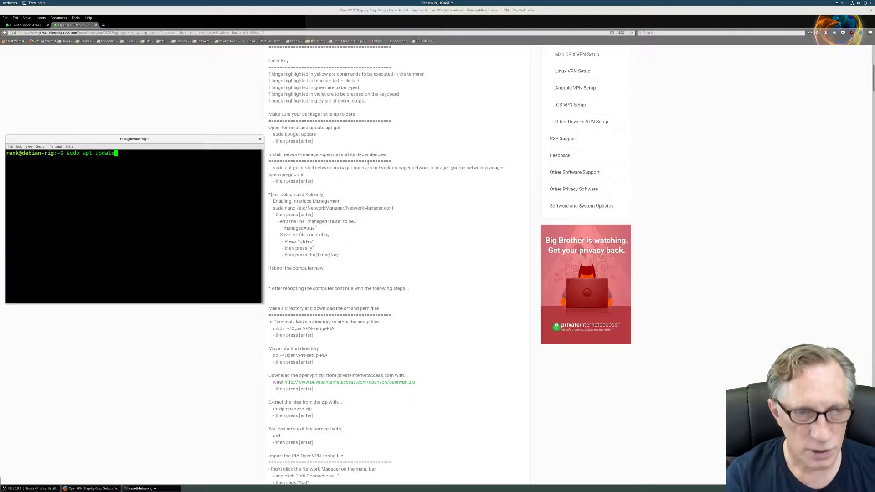
key(Return)
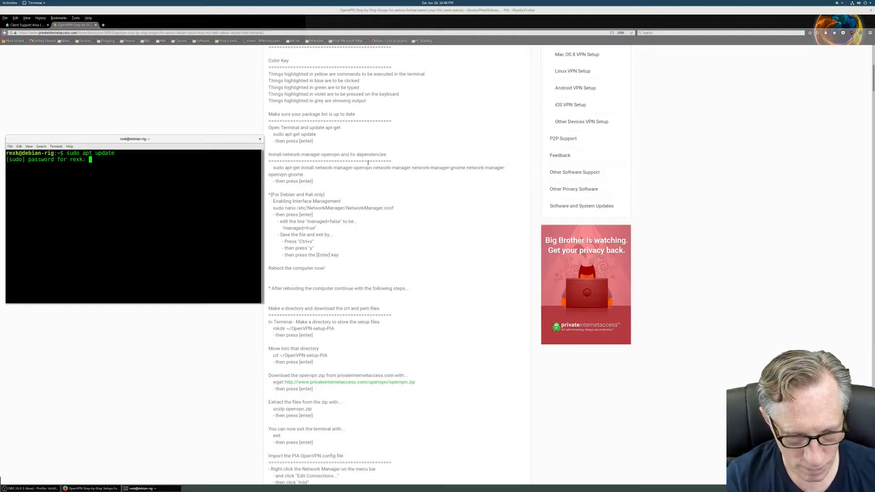
key(Return)
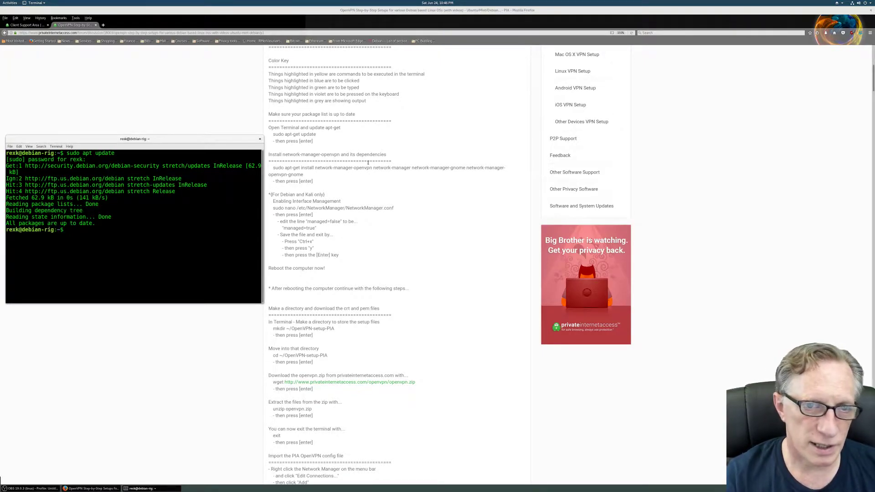
- Copy the apt-get install line for network-manager-openvpn from the guide into the terminal
click(273, 167)
drag(273, 167, 304, 176)
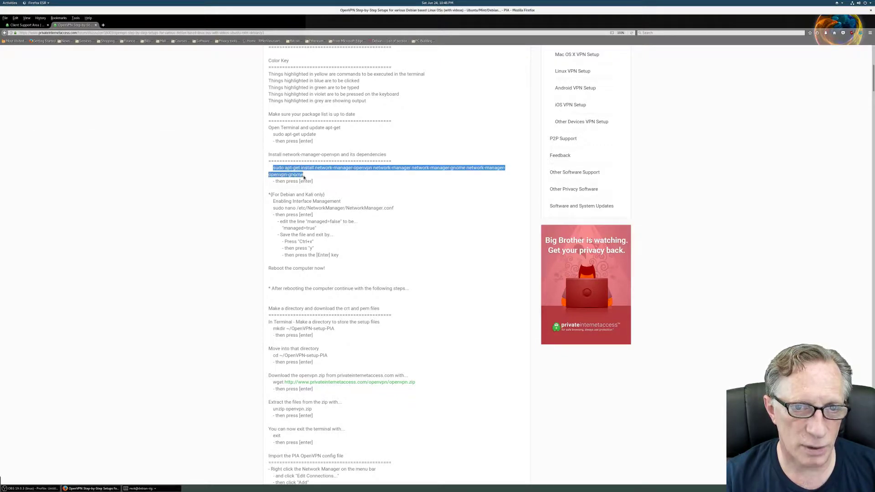
right_click(303, 178)
click(314, 184)
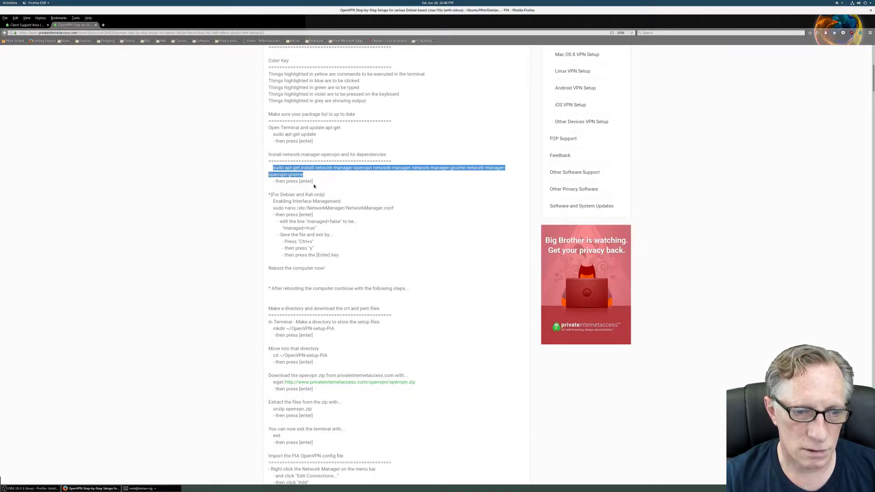
click(155, 489)
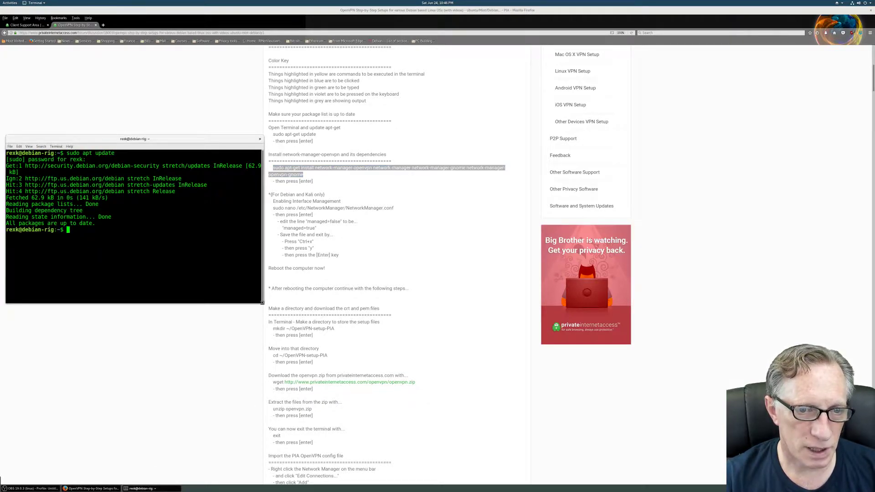
drag(260, 302, 386, 308)
right_click(66, 220)
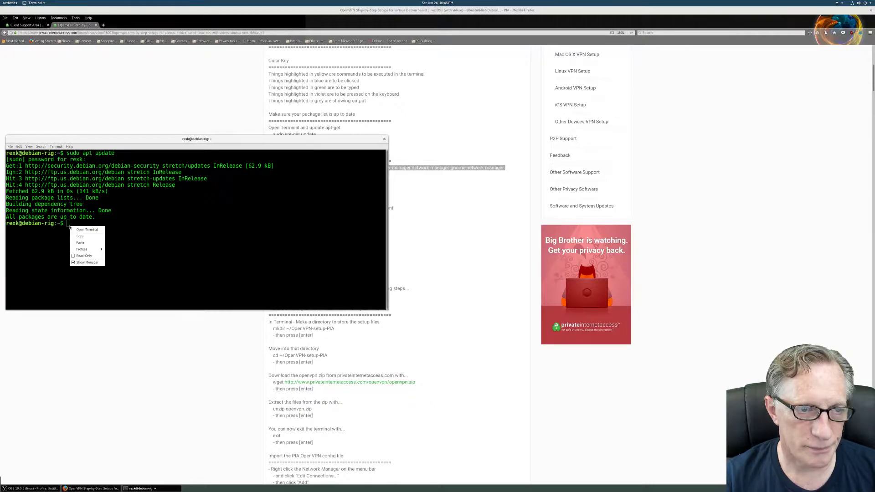
click(82, 232)
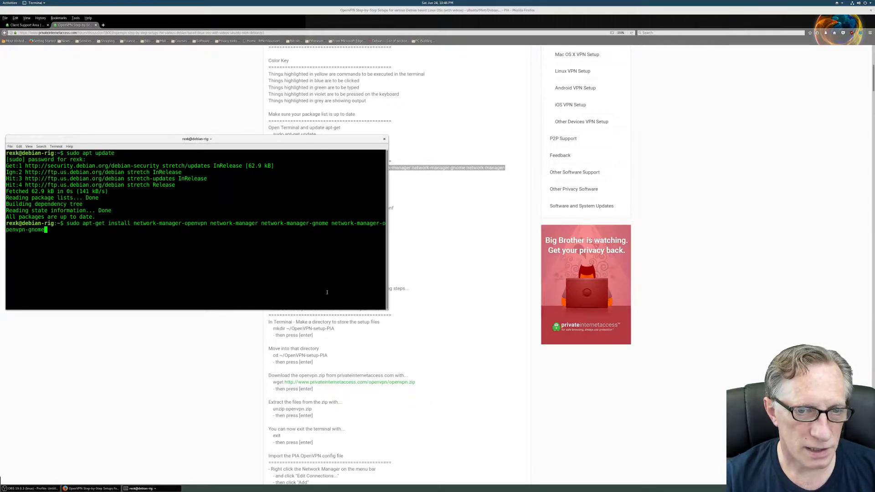
- Widen the terminal and edit the pasted command from apt-get to apt
drag(385, 309, 475, 322)
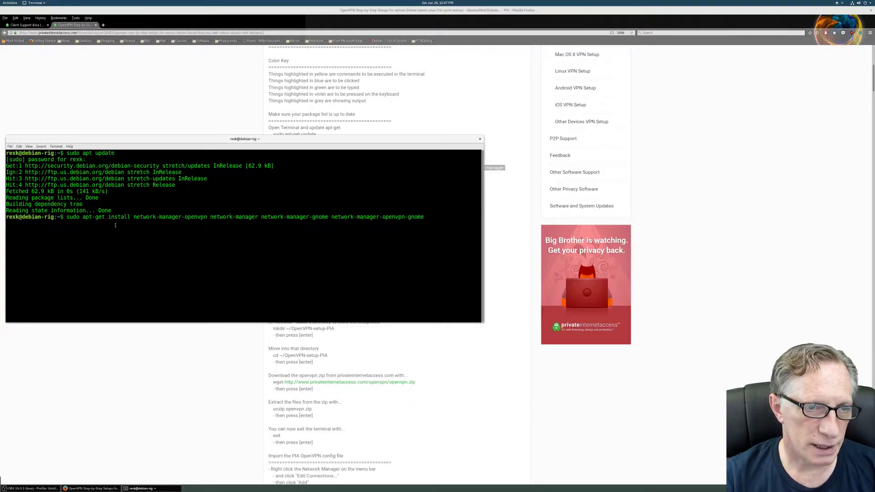
key(Left)
key(Left)
key(Left)
key(Left)
key(Left)
key(Left)
key(Left)
key(Left)
key(Left)
key(Left)
key(Left)
key(Left)
key(Left)
key(Left)
key(Left)
key(Left)
key(Left)
key(Left)
key(Left)
key(Left)
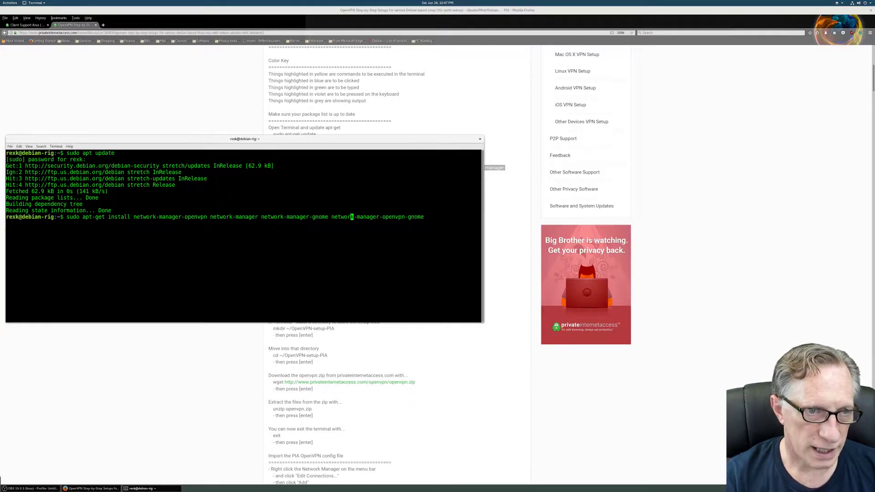
key(Left)
key(Left)
key(Left)
key(Left)
key(Left)
key(Left)
key(Left)
key(Left)
key(Left)
key(Left)
key(Left)
key(Left)
key(Left)
key(Left)
key(Left)
key(Left)
key(Left)
key(Left)
key(Left)
key(Left)
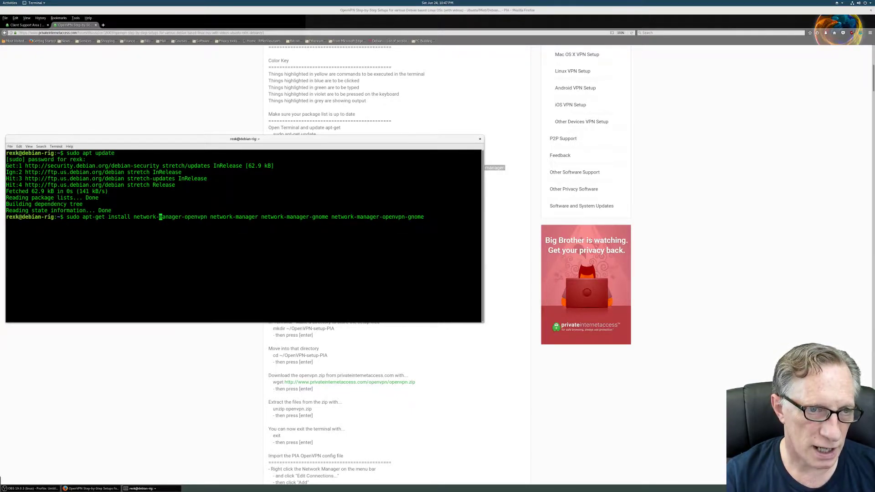
key(Left)
key(Left)
key(Left)
key(Left)
key(Left)
key(Left)
key(Left)
key(Left)
key(Left)
key(Left)
key(Left)
key(Left)
key(Left)
key(Left)
key(Left)
key(Left)
key(Left)
key(BackSpace)
key(BackSpace)
key(BackSpace)
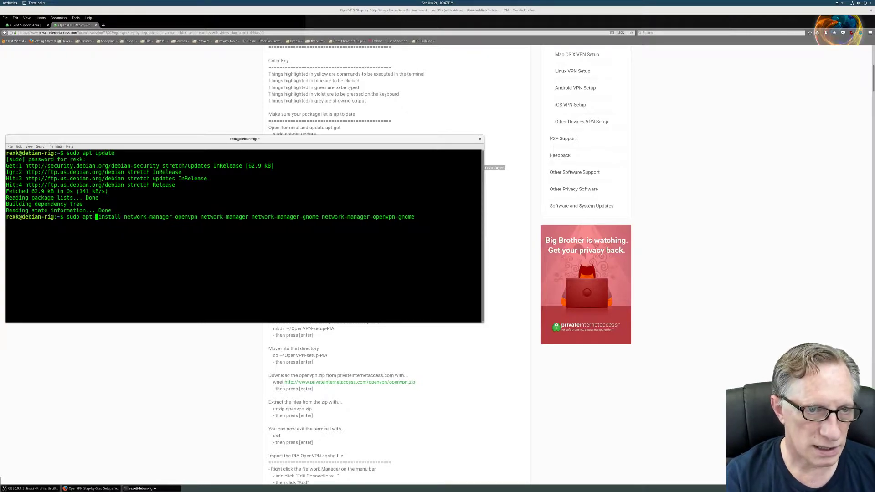
key(BackSpace)
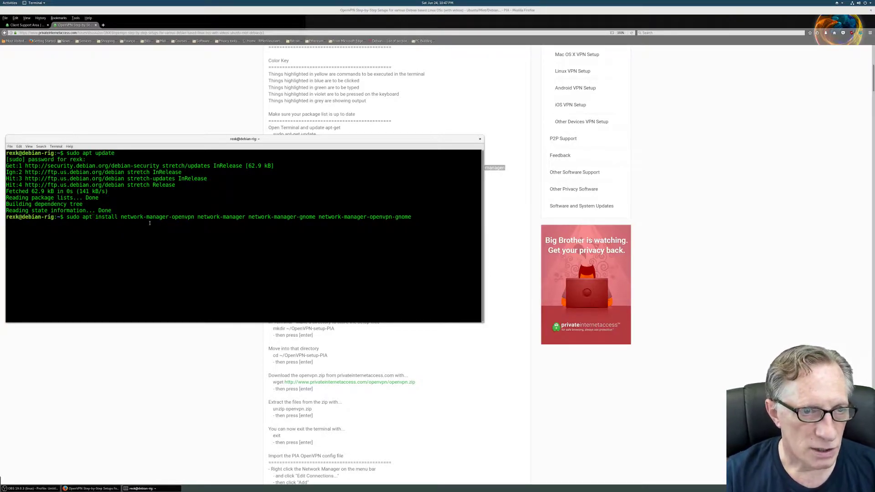
- Point out the four network-manager package names, then run the apt install command
drag(123, 217, 194, 217)
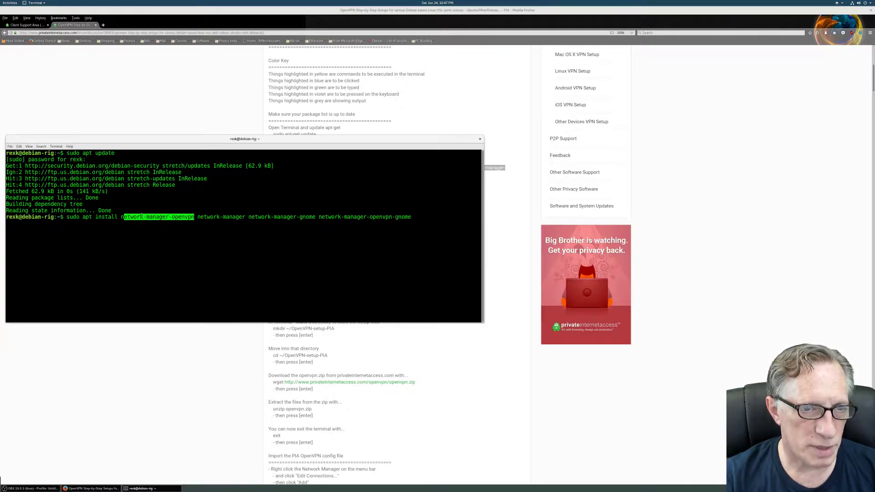
drag(122, 218, 412, 218)
click(210, 222)
click(263, 224)
click(323, 224)
click(412, 218)
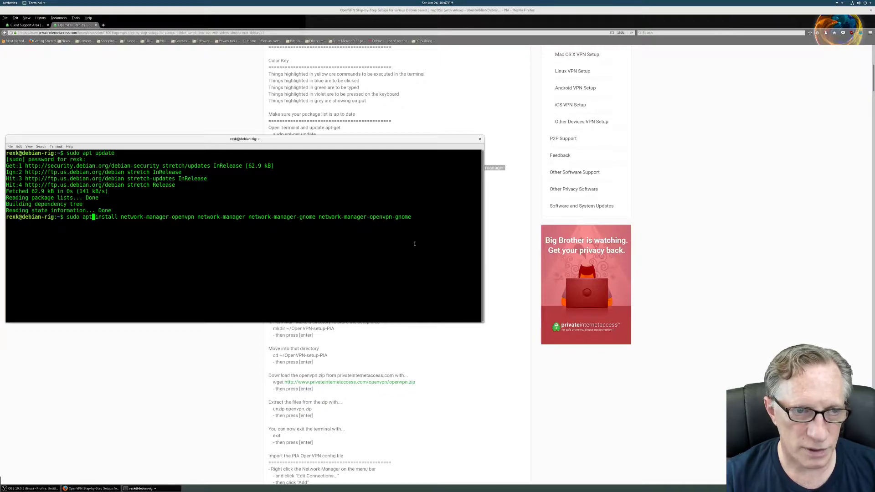
key(Right)
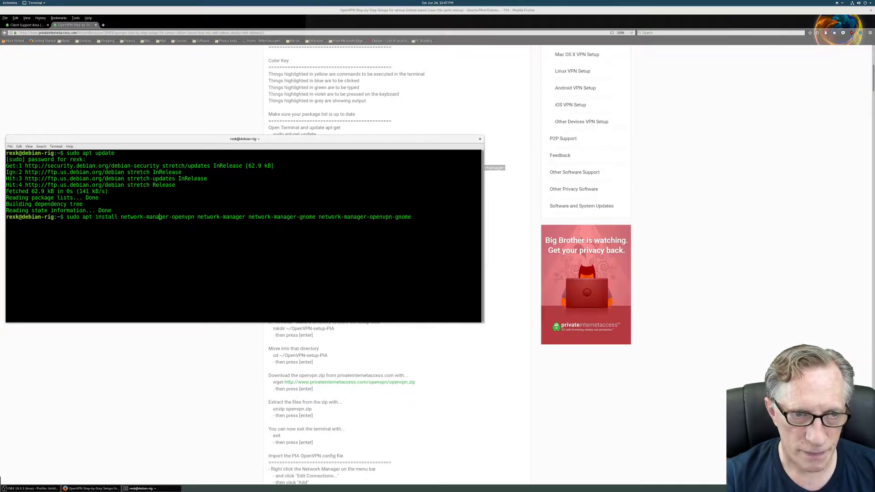
key(Right)
key(Right)
key(Right)
key(Right)
key(Right)
key(Right)
key(Right)
key(Right)
key(Right)
key(Right)
key(Right)
key(Right)
key(Right)
key(Right)
key(Right)
key(Right)
key(Right)
key(Right)
key(Right)
key(Right)
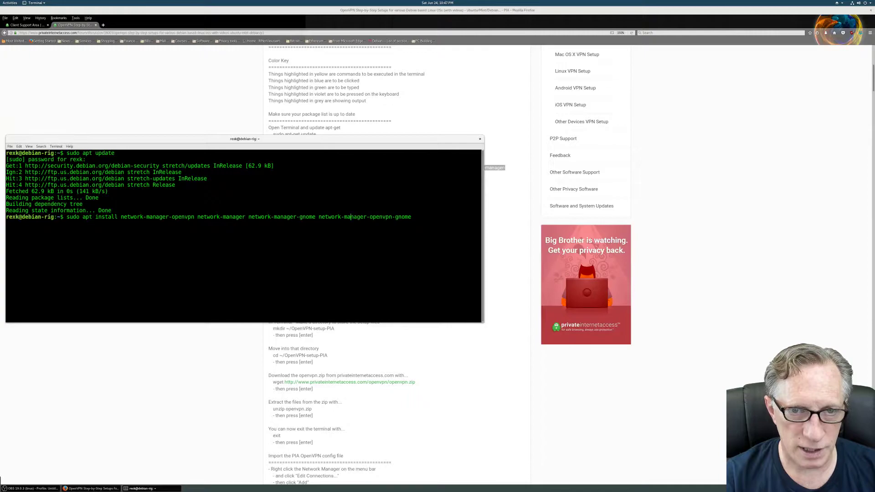
key(Right)
key(Right)
key(Right)
key(Right)
key(Right)
key(Right)
key(Right)
key(Right)
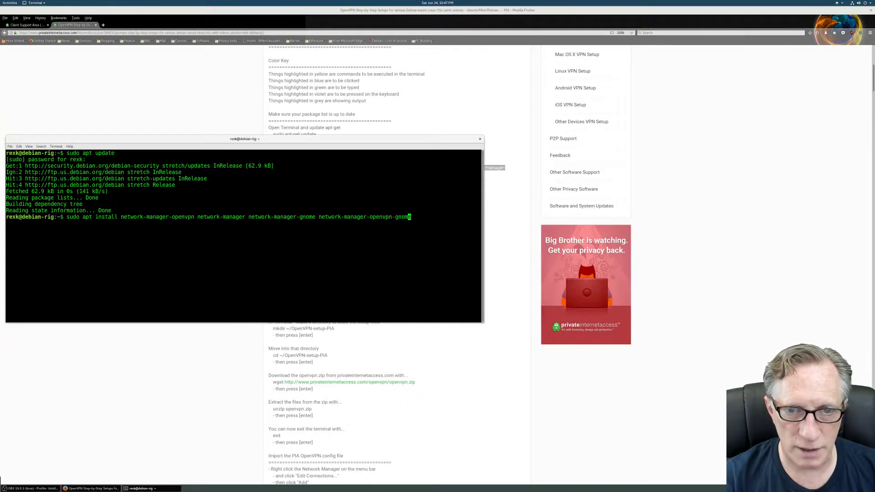
key(Return)
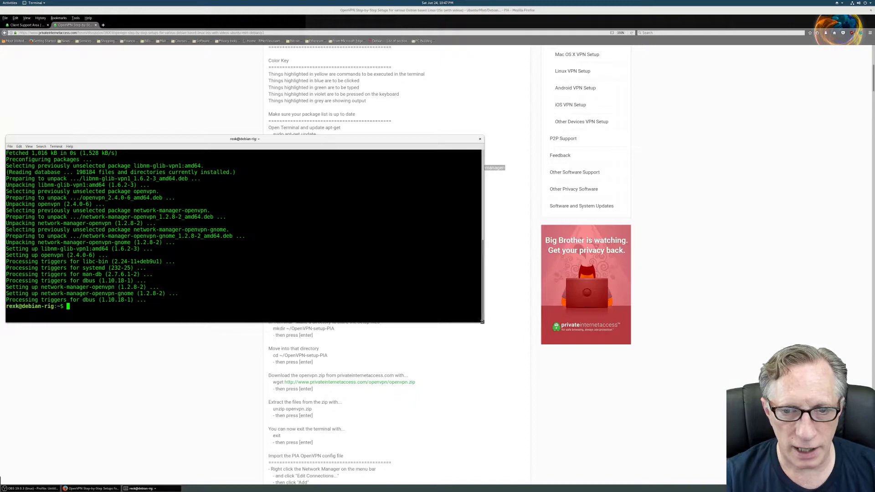
- Shrink the terminal back down and run 'mkdir ~/OpenVPN-setup-PIA'
drag(484, 321, 272, 316)
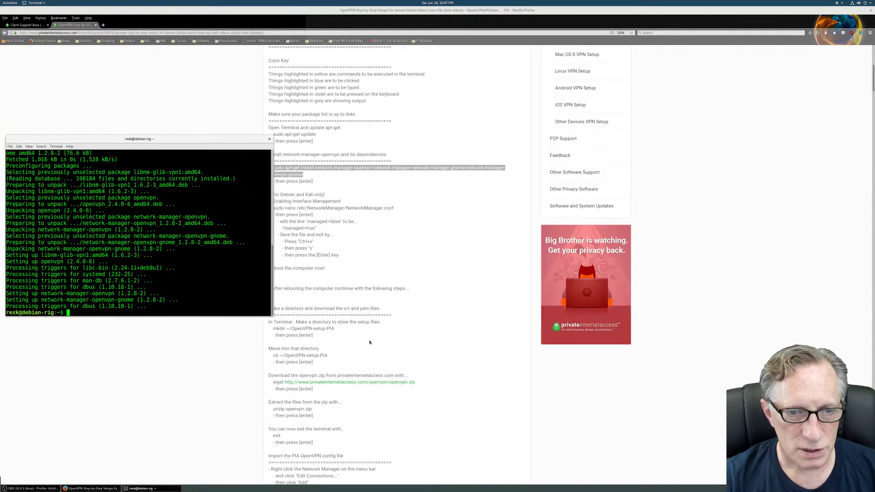
drag(212, 138, 213, 131)
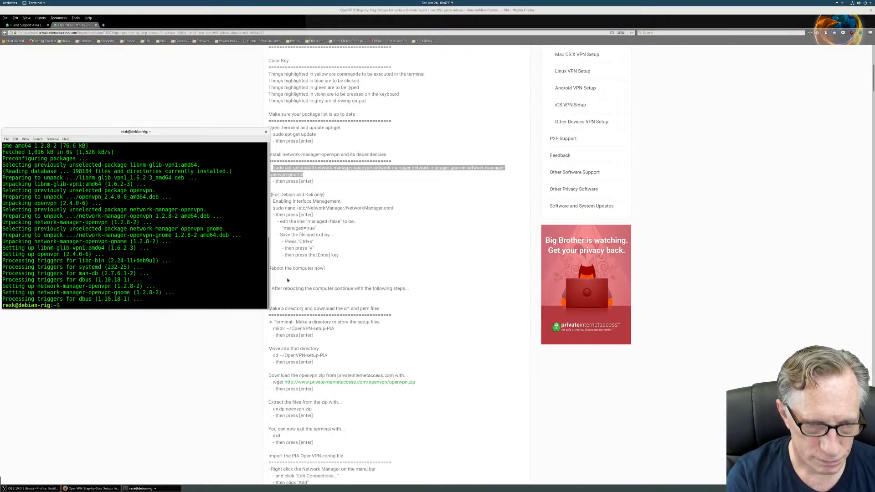
text(mkdir)
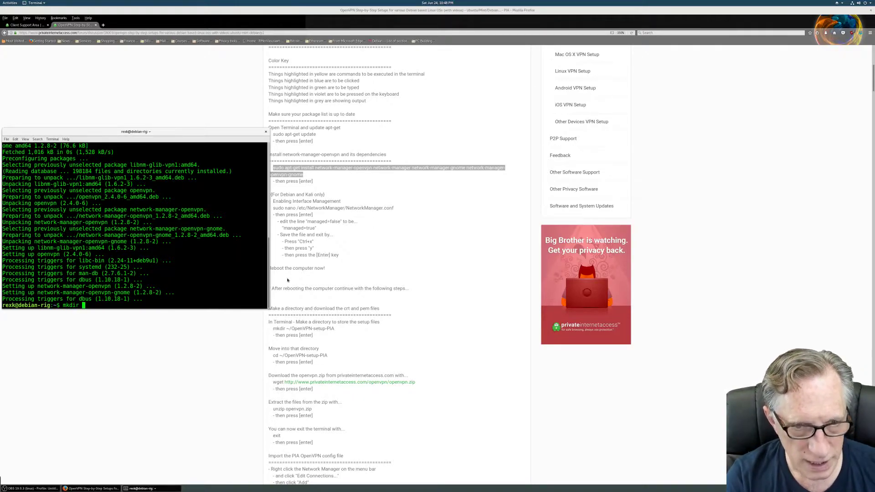
text( ~/)
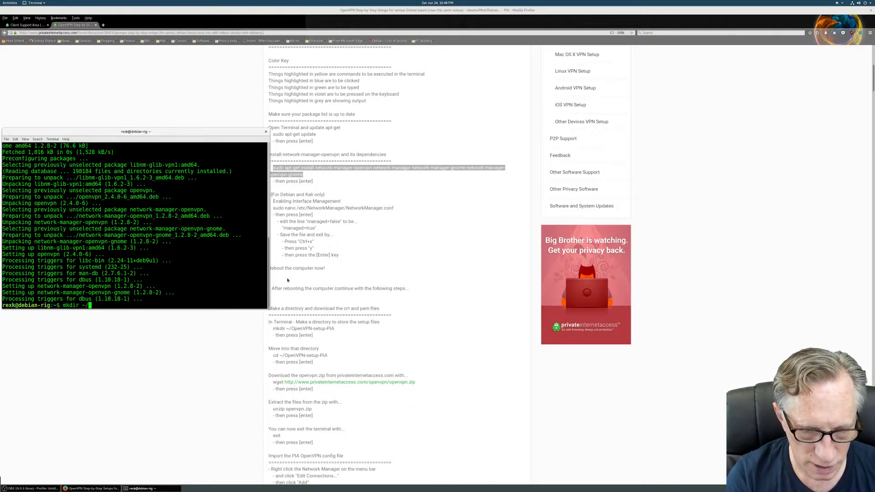
text(O)
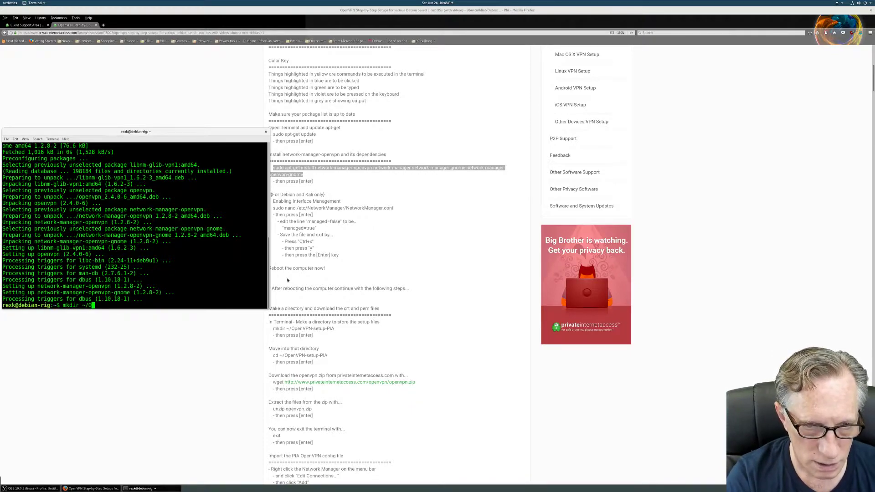
text(pen)
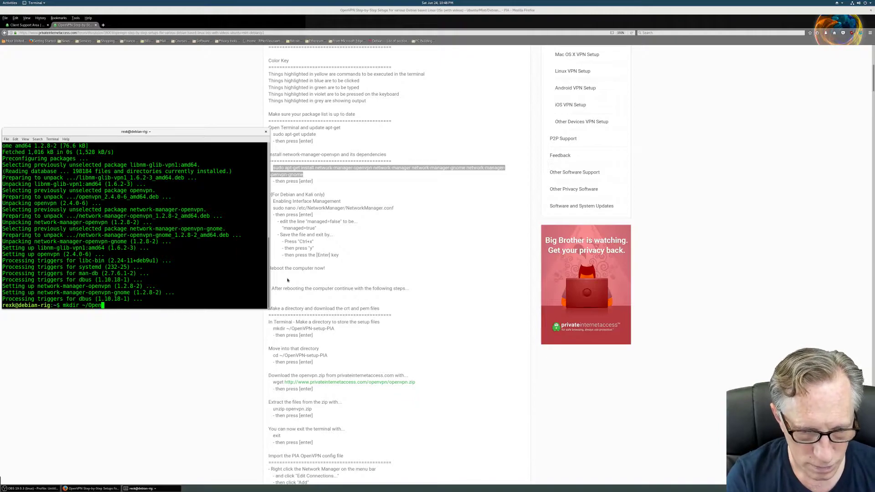
text(VPN)
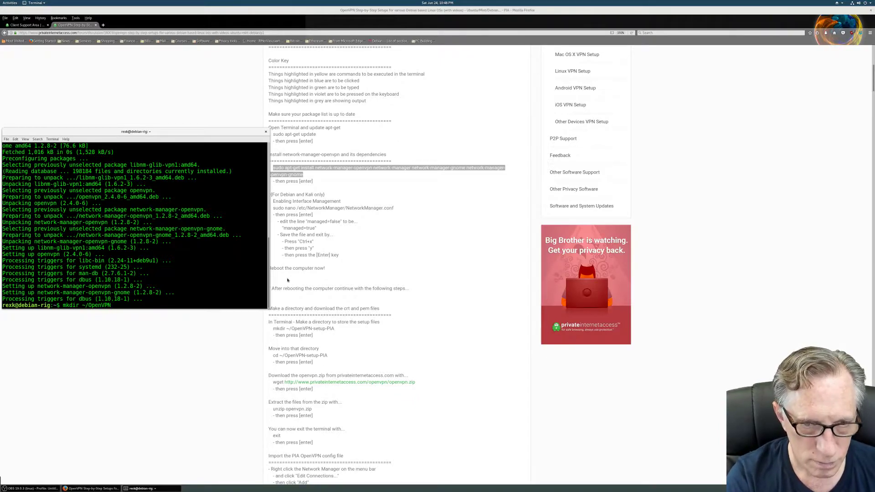
text(-set)
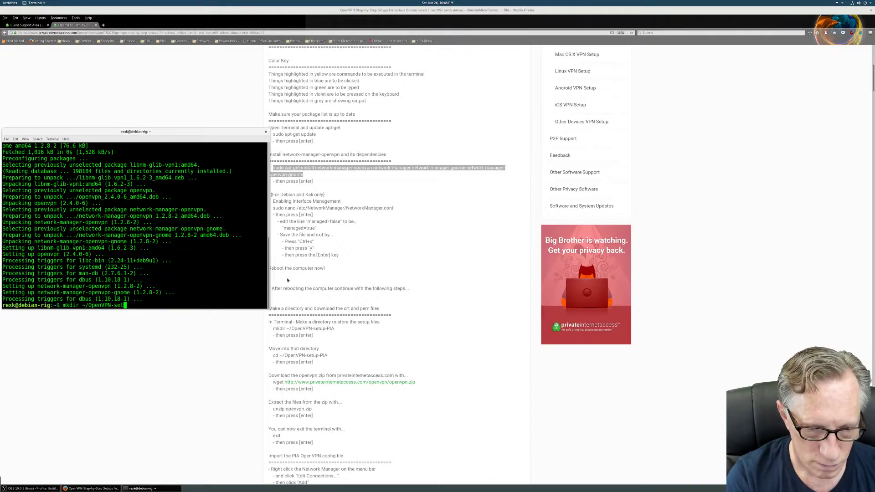
text(up-)
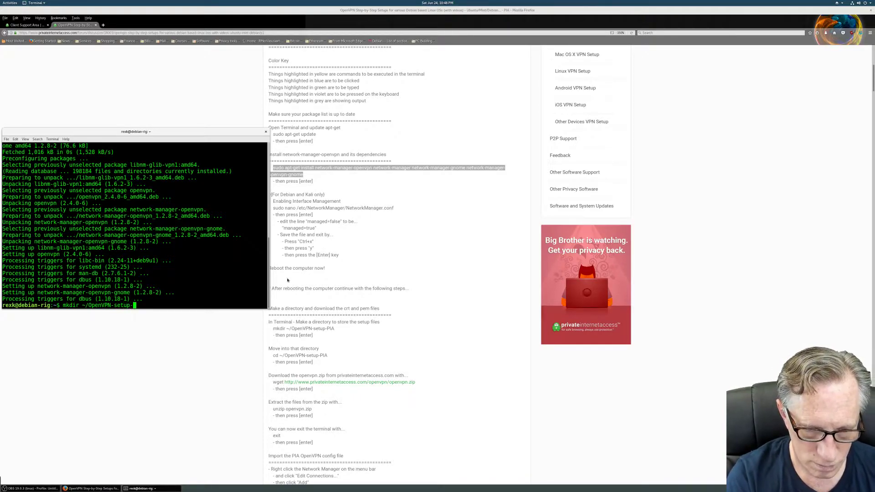
text(PIA)
key(Return)
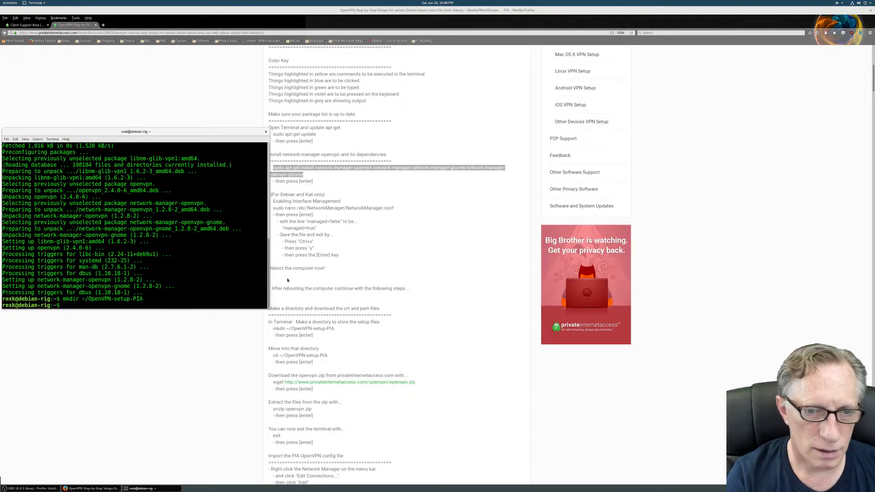
- Copy the guide's cd command into the terminal to enter OpenVPN-setup-PIA
drag(273, 355, 328, 356)
right_click(332, 361)
click(333, 360)
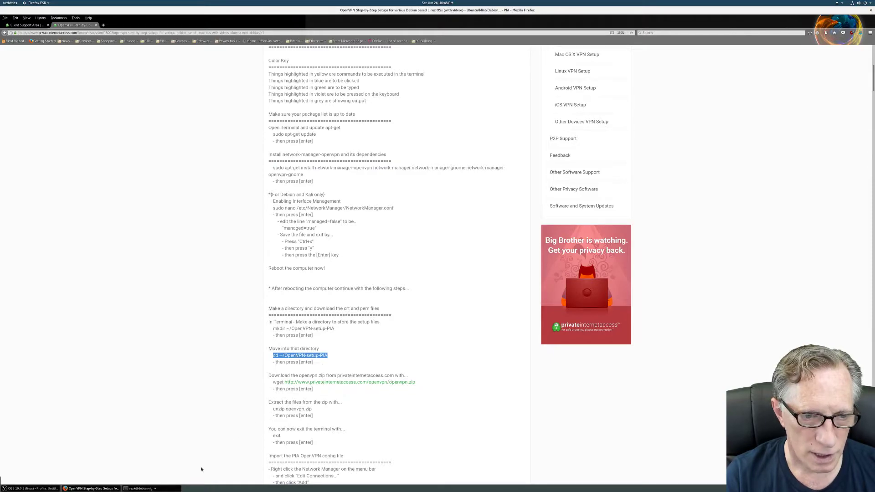
click(140, 488)
right_click(70, 306)
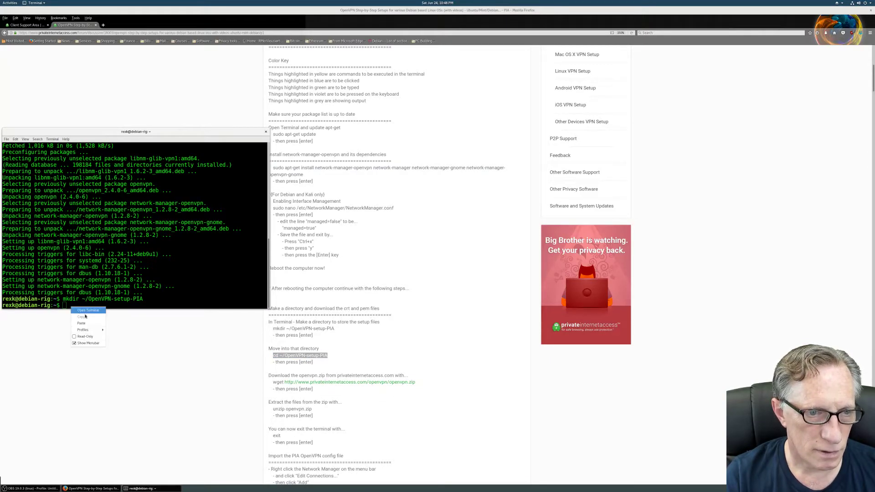
click(85, 319)
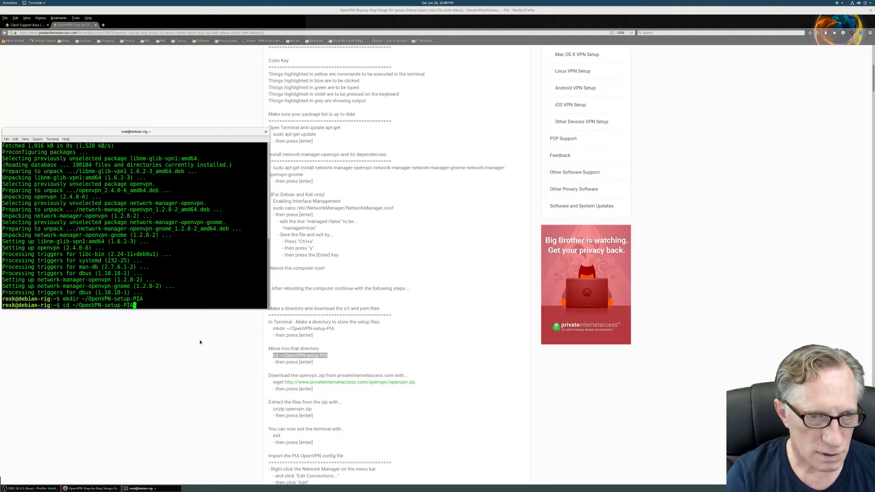
key(Return)
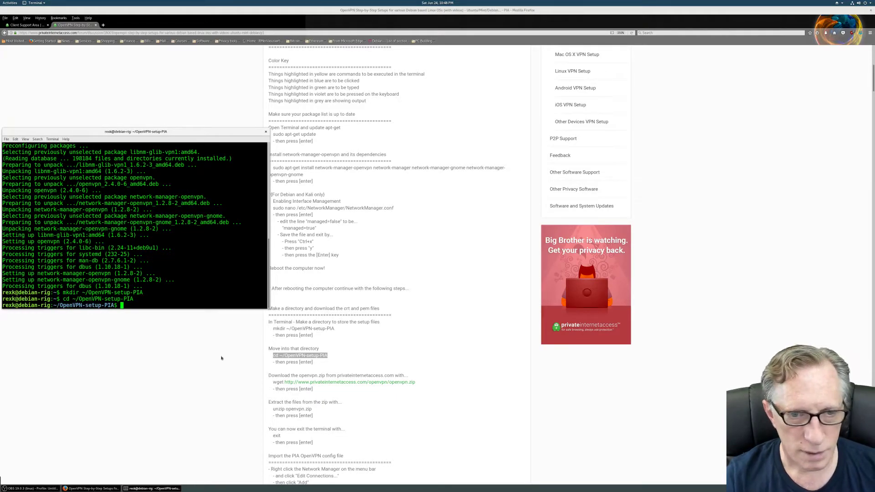
- Copy the guide's wget command into the terminal and run it to download openvpn.zip
drag(274, 383, 415, 383)
right_click(409, 384)
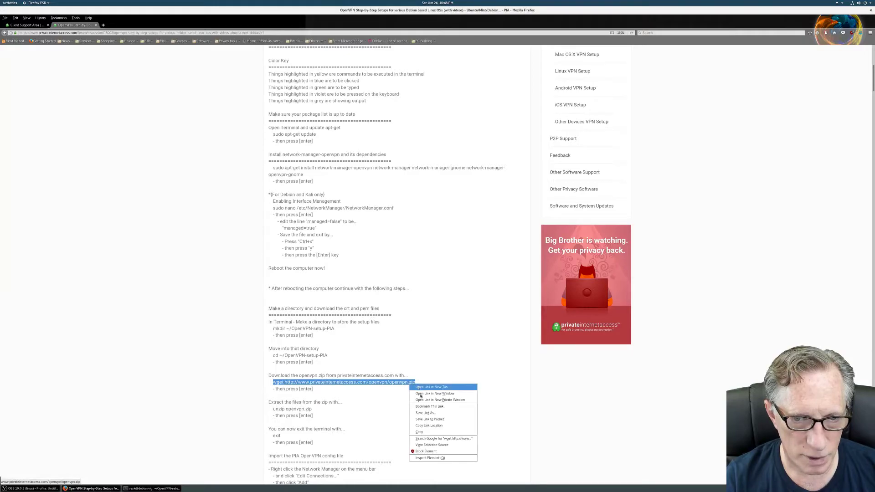
click(433, 440)
click(153, 488)
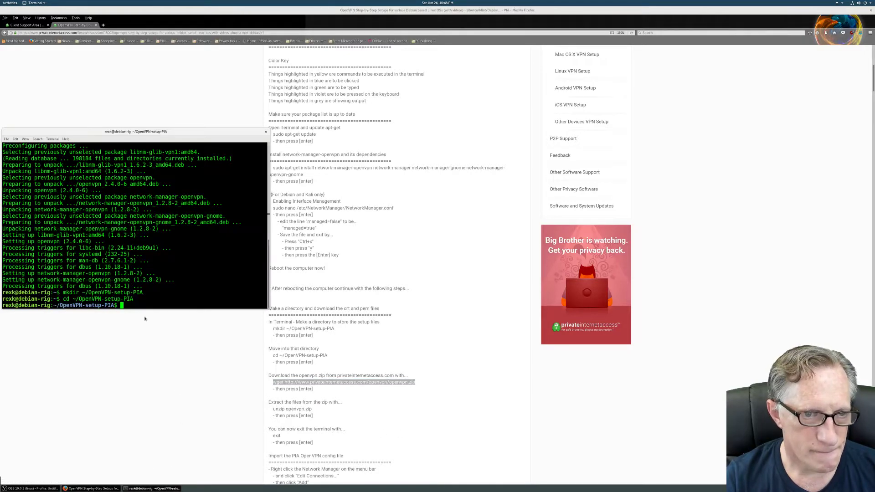
right_click(123, 304)
click(137, 321)
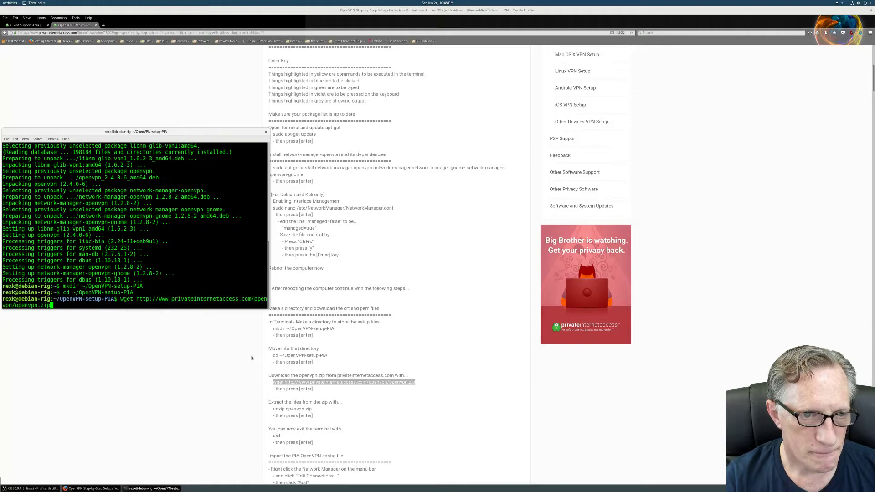
key(Return)
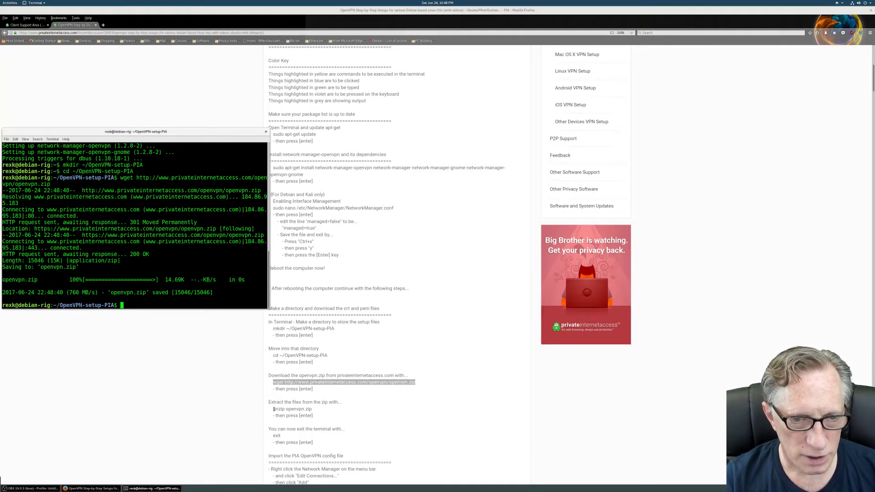
- Copy 'unzip openvpn.zip' from the guide and run it to extract the .ovpn and certificate files
drag(273, 409, 311, 410)
right_click(311, 409)
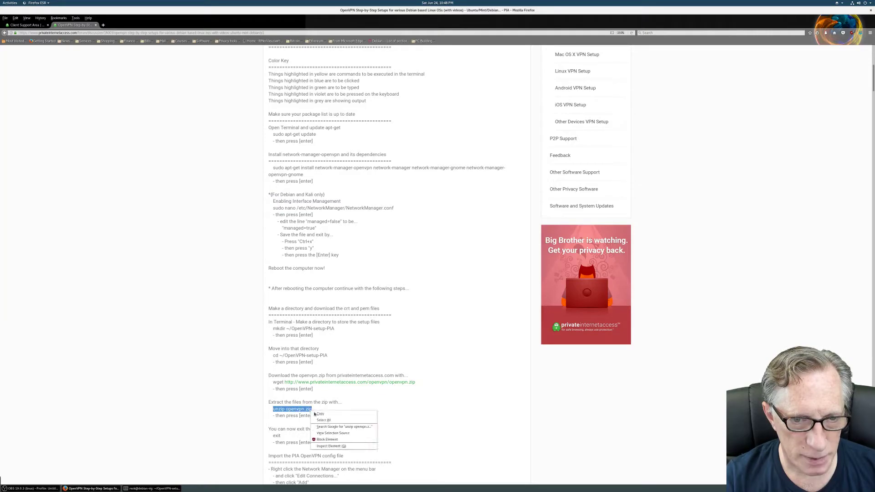
click(322, 413)
click(149, 489)
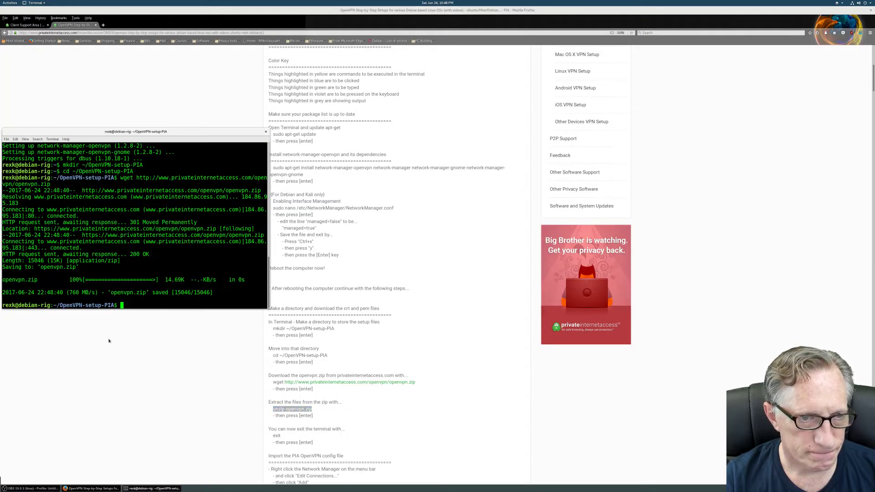
right_click(122, 305)
click(137, 320)
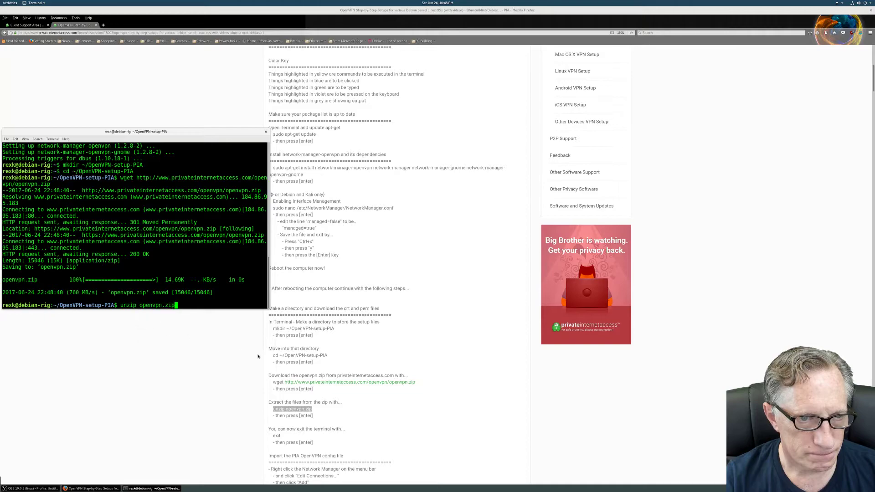
key(Return)
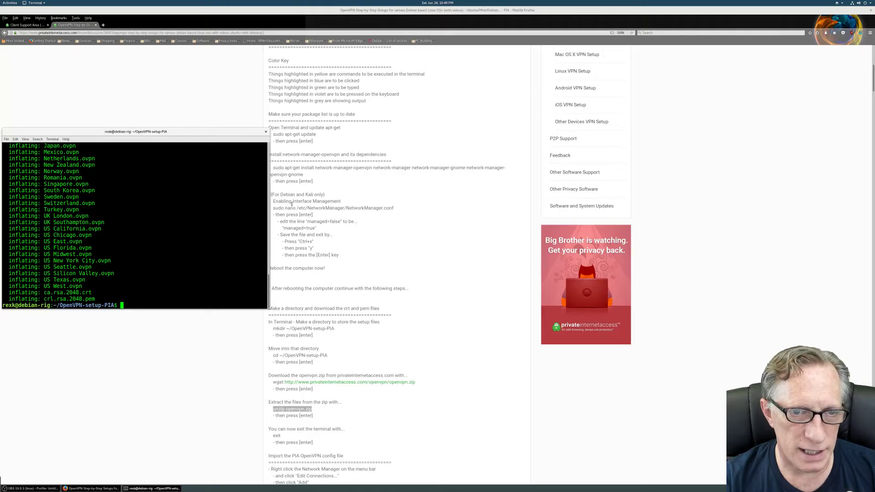
- Return to the home directory and open /etc/NetworkManager/NetworkManager.conf in nano with sudo
drag(273, 208, 393, 208)
right_click(388, 210)
click(397, 213)
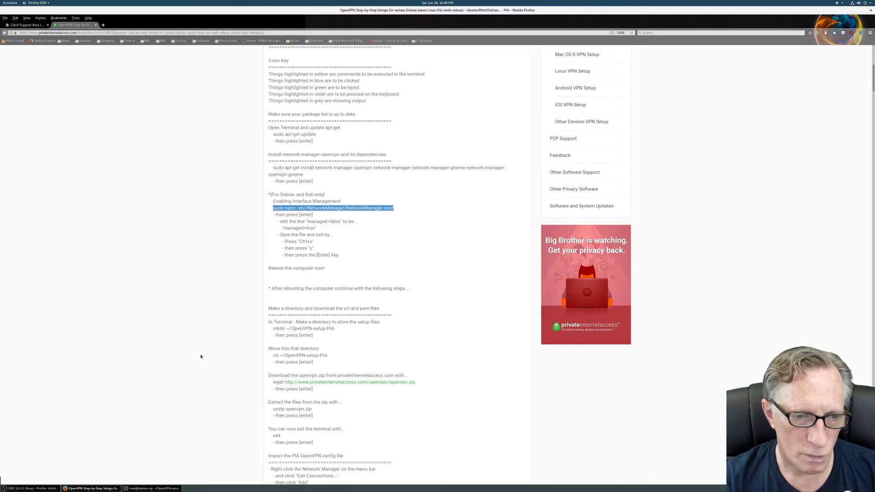
click(157, 488)
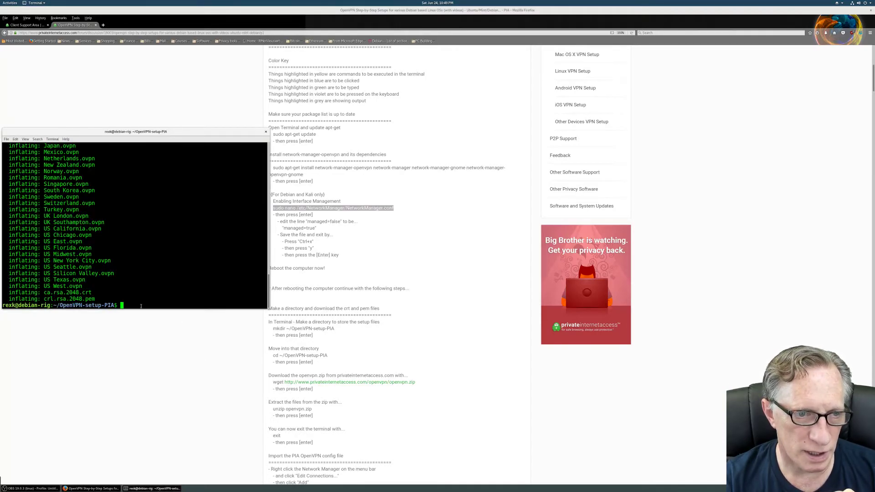
text(cd)
key(Return)
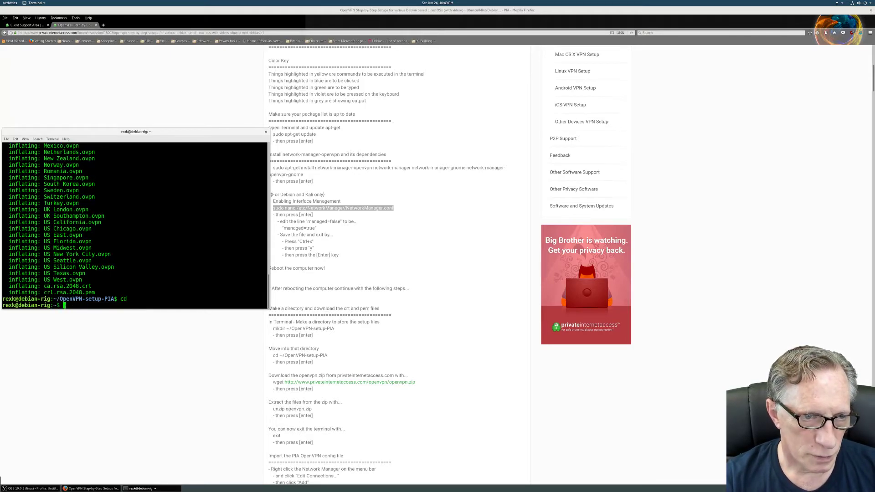
right_click(64, 306)
click(80, 323)
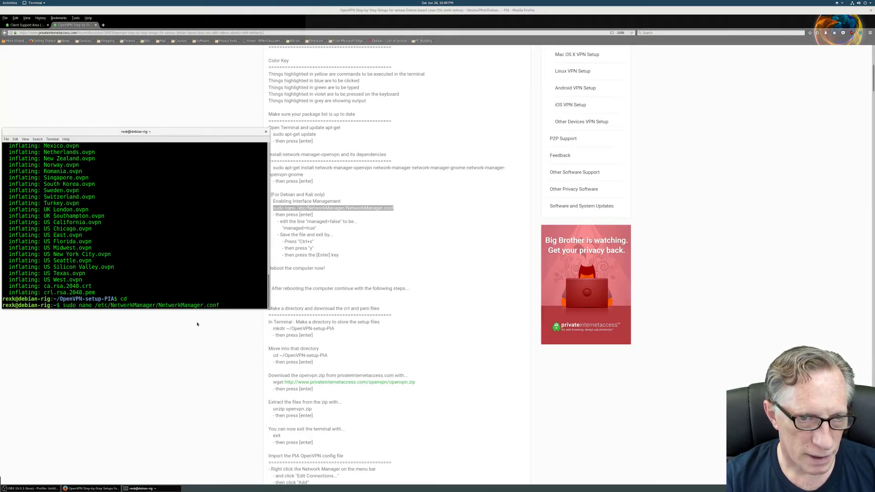
key(Return)
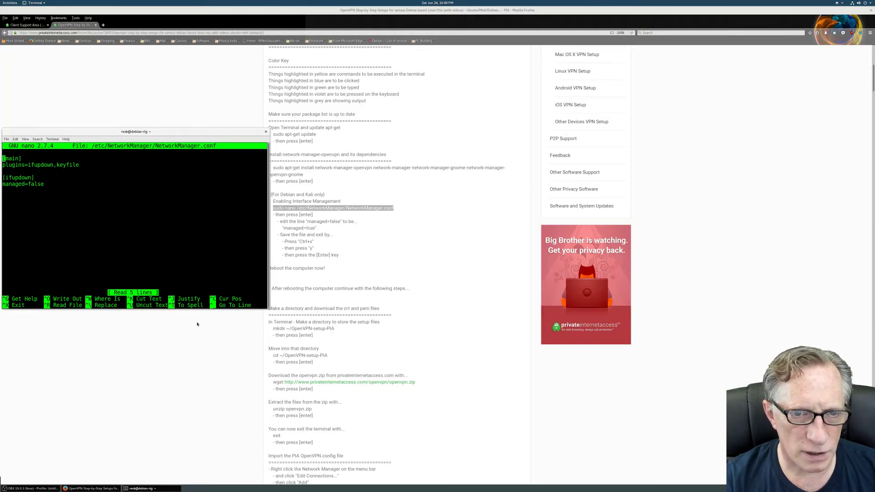
- Change managed=false to managed=true and save the file on exit
key(Down)
key(Down)
key(Down)
key(Right)
key(Right)
key(Right)
key(Right)
key(Right)
key(Right)
key(Right)
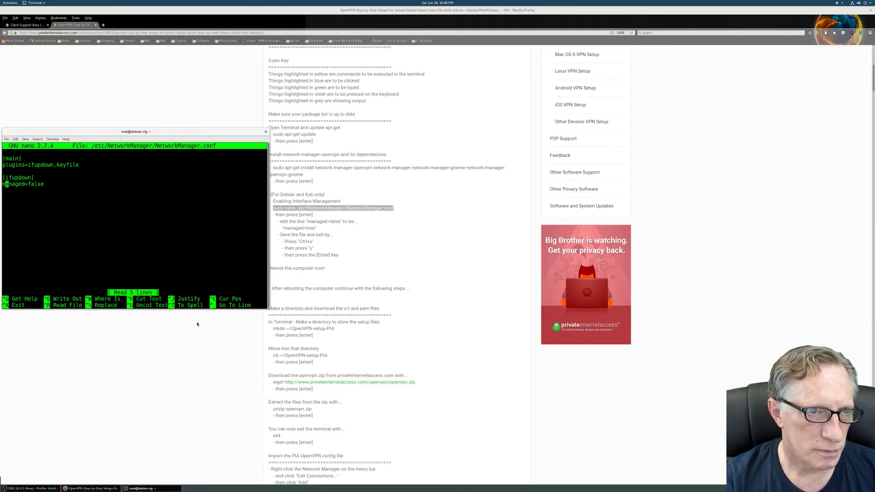
key(Right)
key(Right)
key(Right)
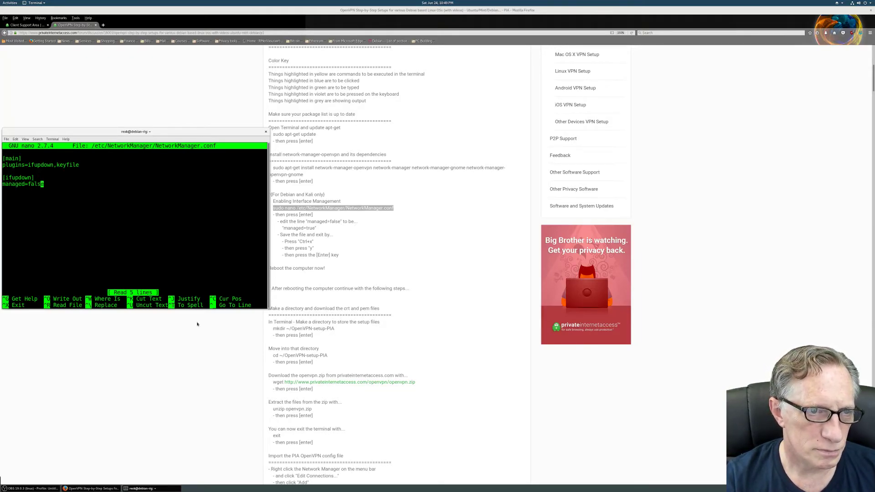
key(Right)
key(BackSpace)
key(BackSpace)
key(BackSpace)
key(BackSpace)
key(BackSpace)
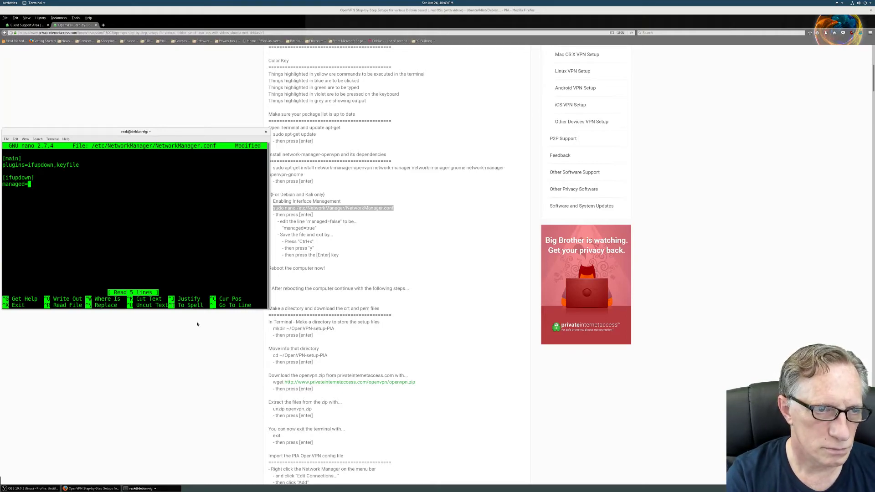
text(true)
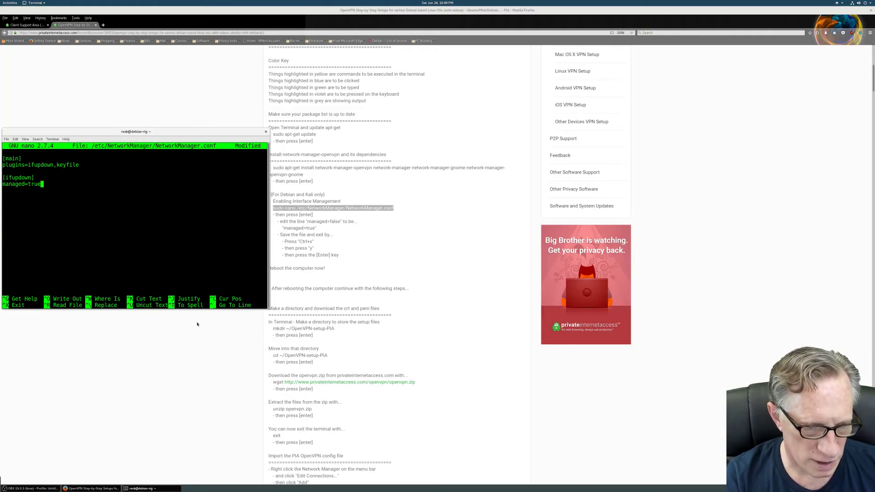
key(ctrl+x)
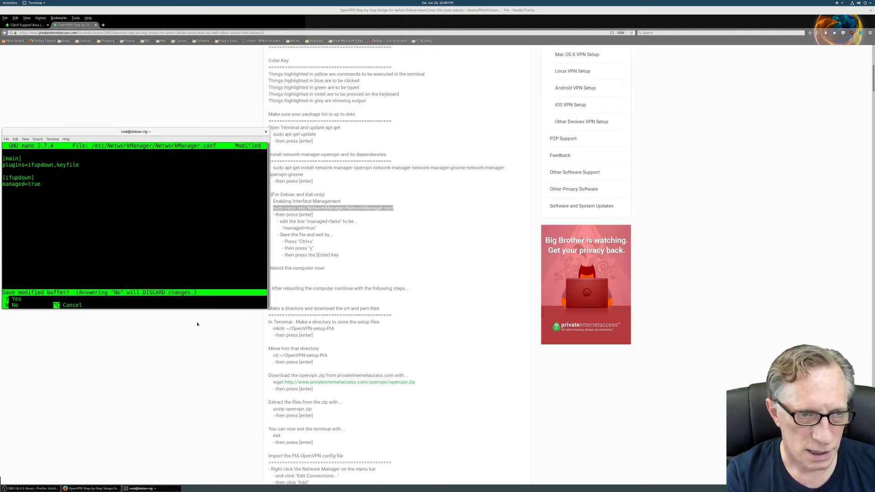
key(y)
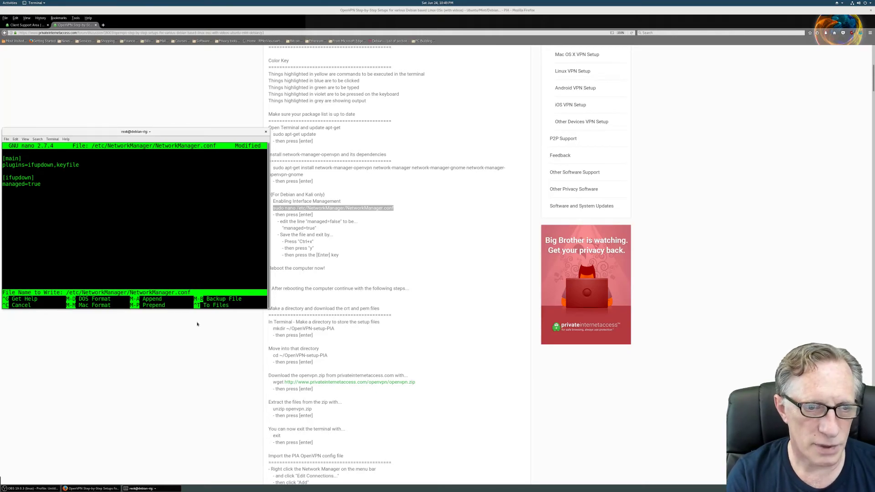
key(Return)
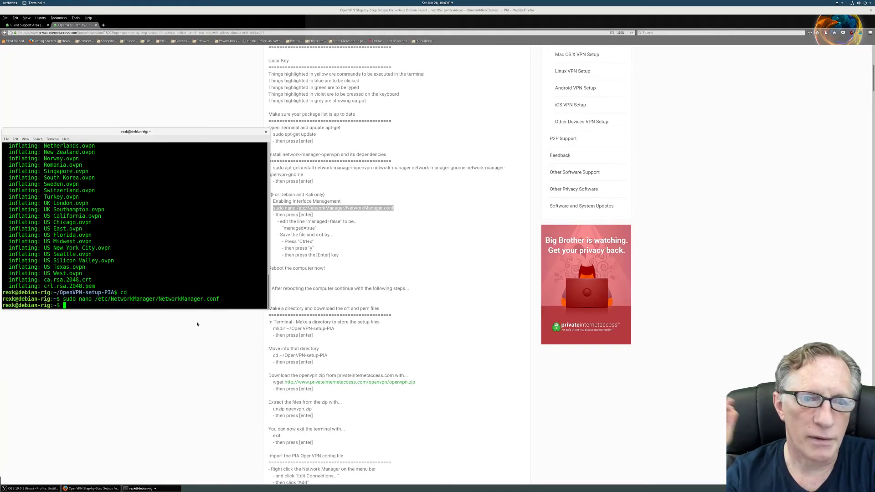